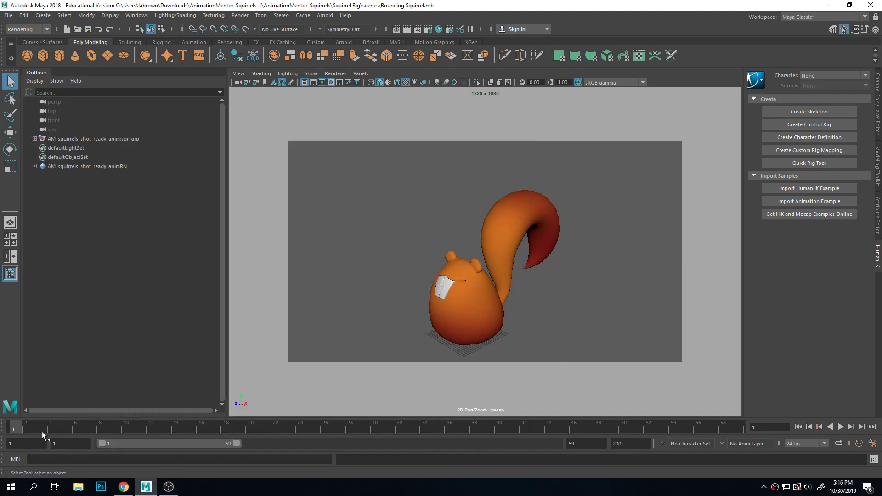
Play the bouncing squirrel animation in the viewport and stop the playback
{"action": "left_click", "coordinate": [841, 427]}
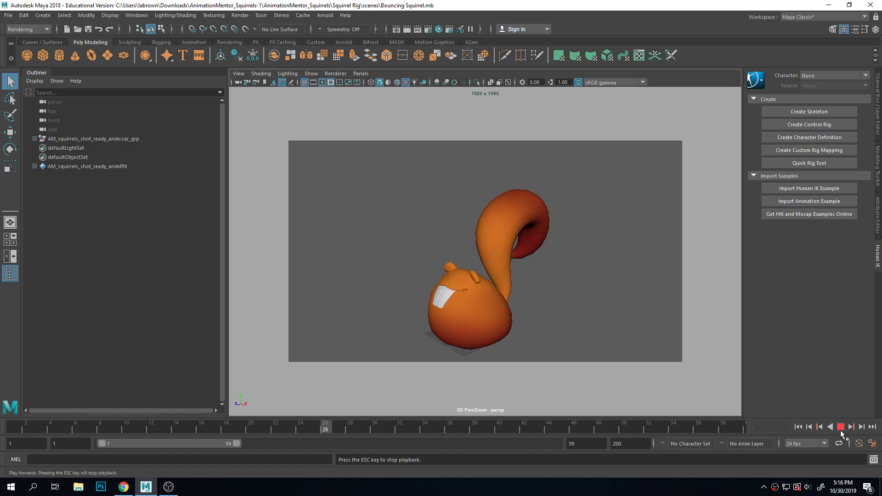
{"action": "left_click", "coordinate": [840, 427]}
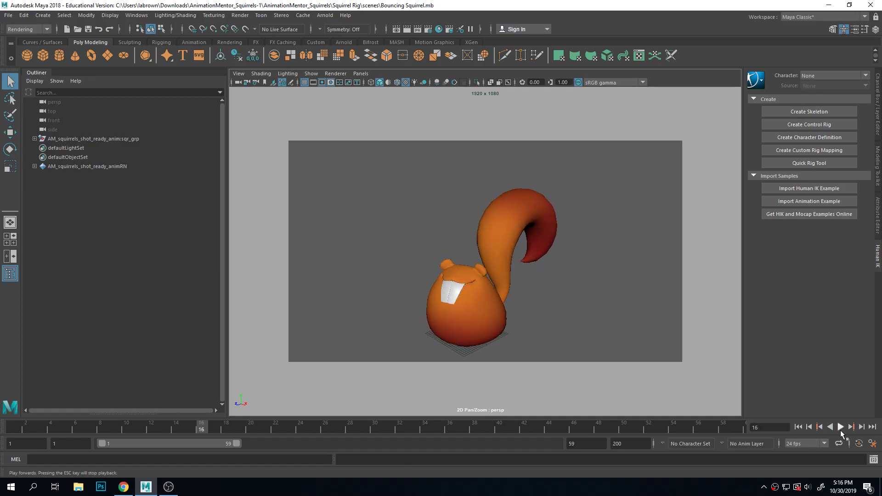
{"action": "left_click", "coordinate": [238, 74]}
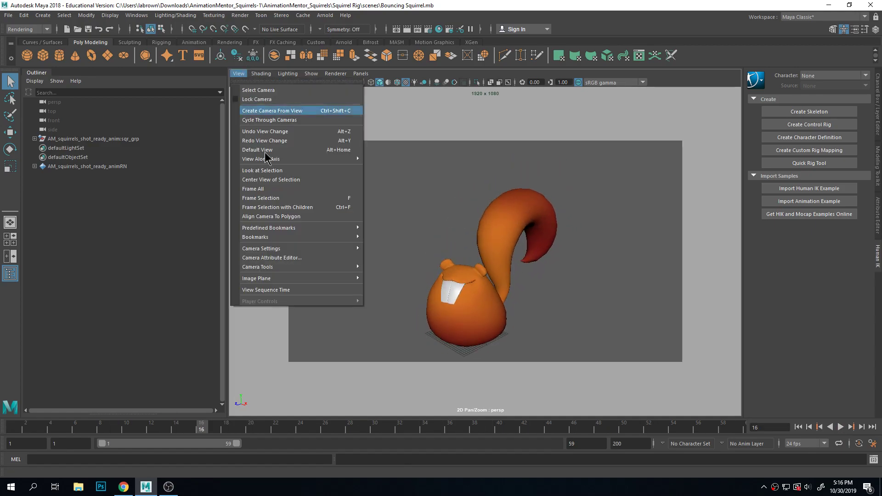
{"action": "mouse_move", "coordinate": [275, 249]}
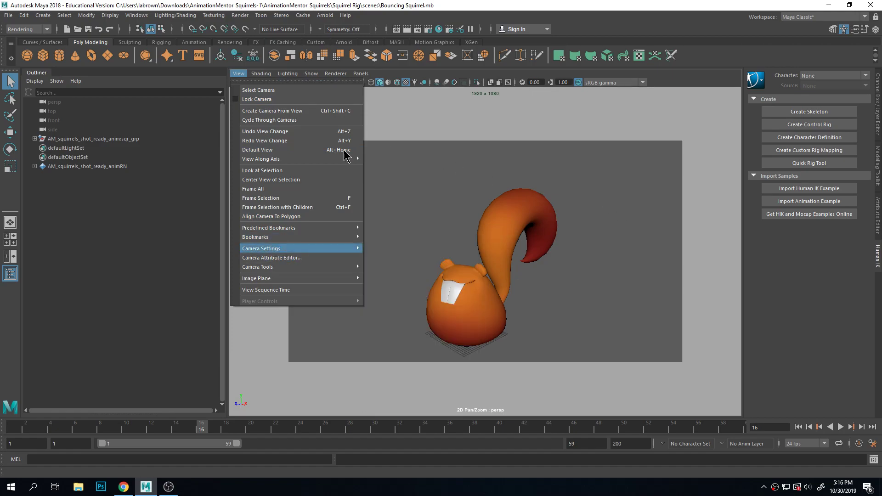
{"action": "left_click", "coordinate": [706, 148]}
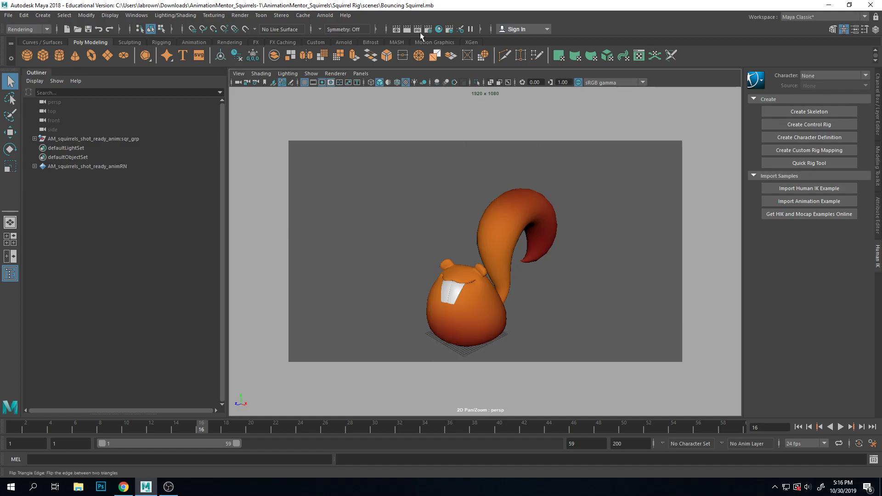
{"action": "left_click", "coordinate": [9, 42]}
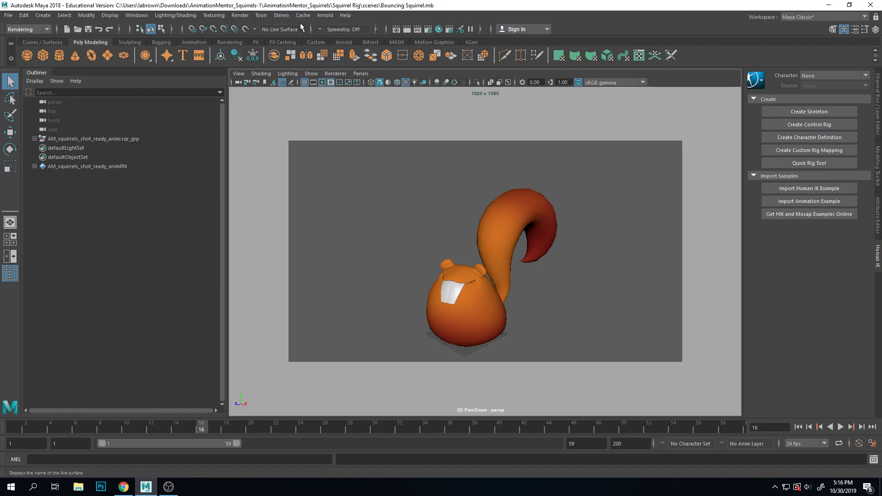
Open the render settings and choose Maya Software as the renderer
{"action": "left_click", "coordinate": [240, 17]}
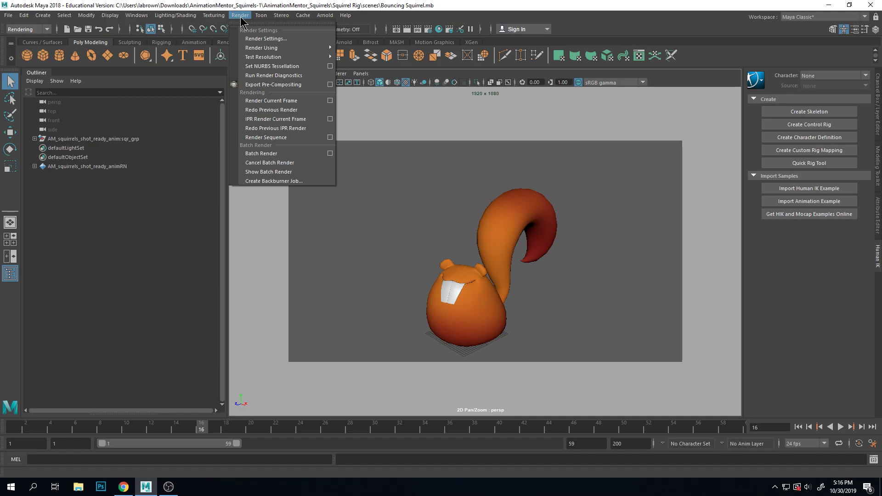
{"action": "left_click", "coordinate": [265, 39]}
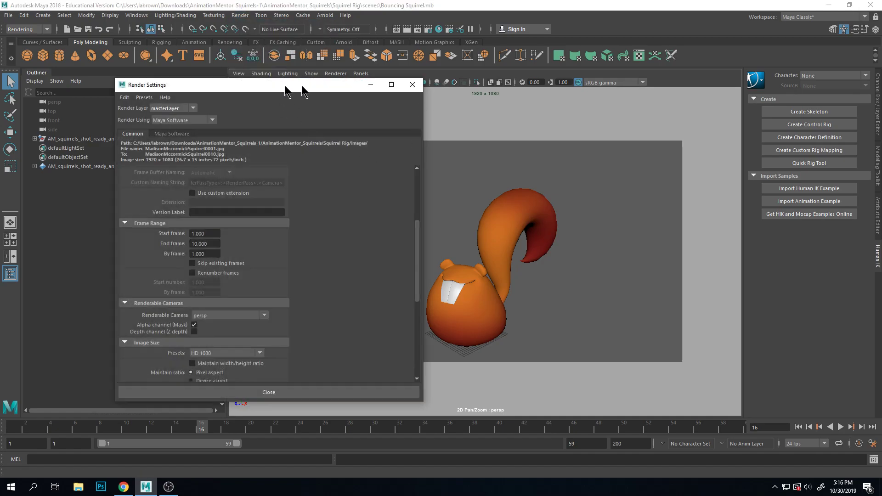
{"action": "left_click_drag", "start_coordinate": [290, 87], "coordinate": [520, 55]}
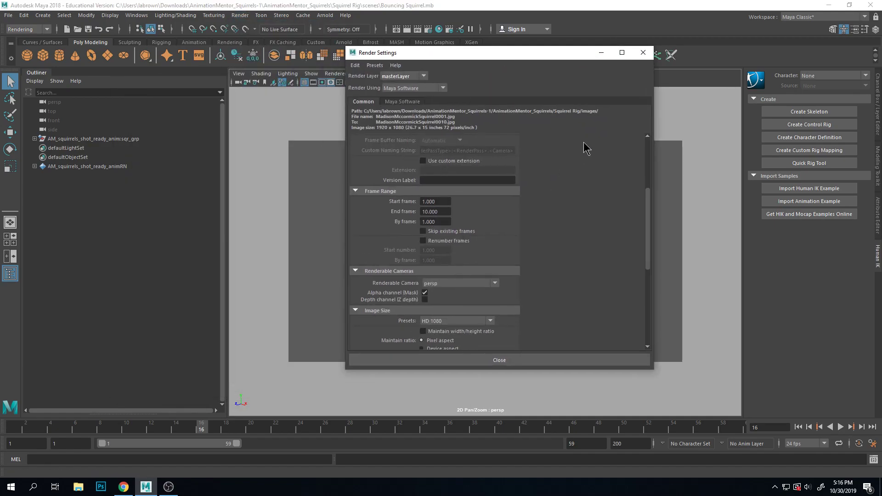
{"action": "left_click", "coordinate": [422, 89]}
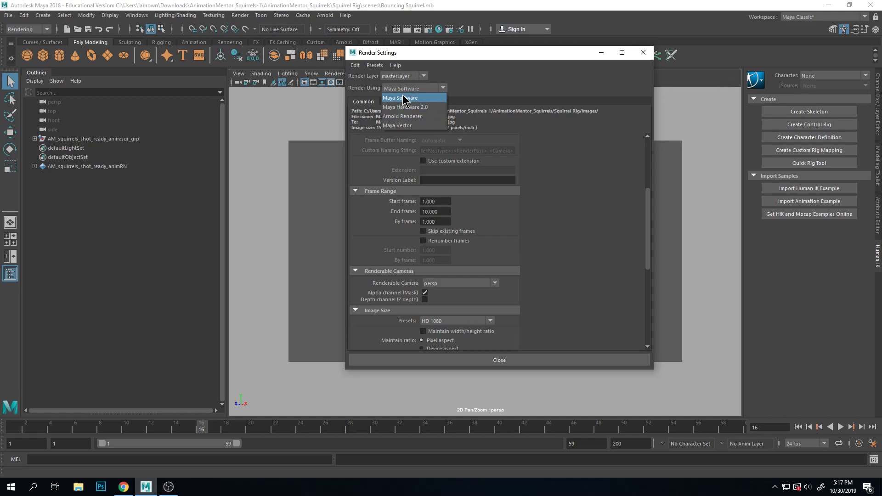
{"action": "left_click", "coordinate": [405, 92]}
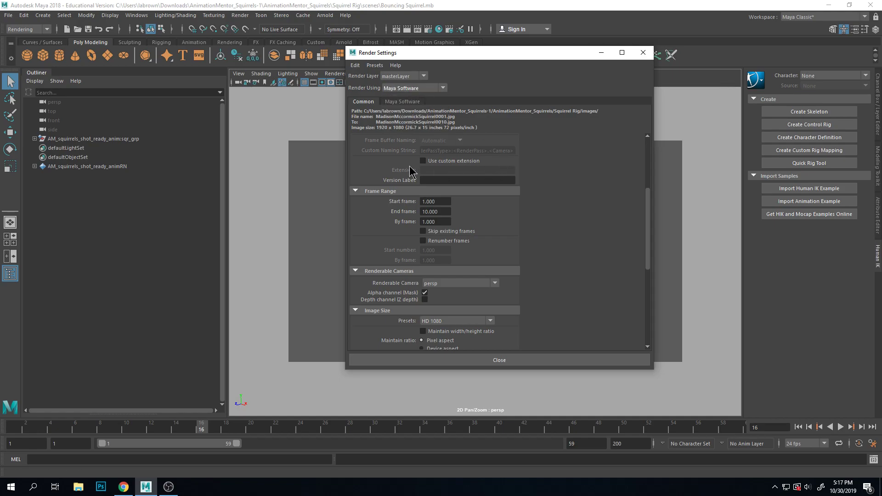
Collapse the Color Management section and choose JPEG (jpg) as the image format for the file output
{"action": "scroll", "coordinate": [414, 173], "scroll_direction": "down", "scroll_amount": 1}
{"action": "scroll", "coordinate": [427, 164], "scroll_direction": "up", "scroll_amount": 5}
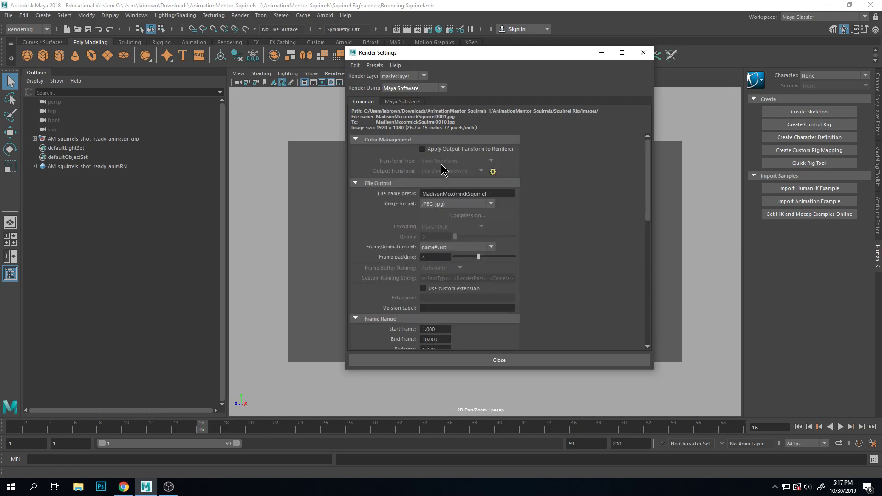
{"action": "left_click", "coordinate": [355, 140]}
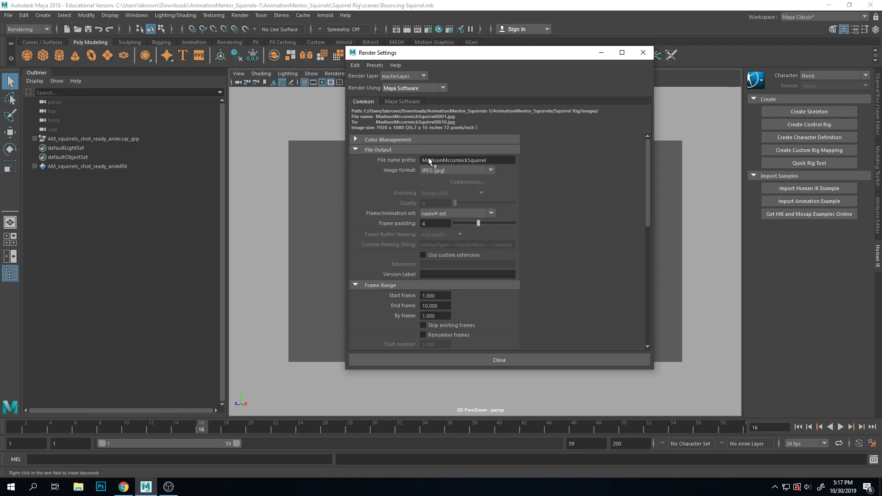
{"action": "left_click", "coordinate": [490, 160]}
{"action": "double_click", "coordinate": [491, 161]}
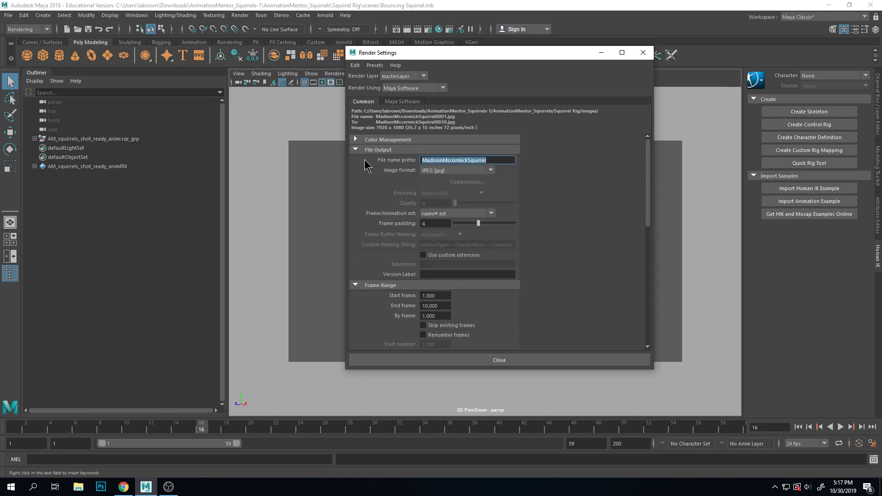
{"action": "left_click", "coordinate": [465, 173]}
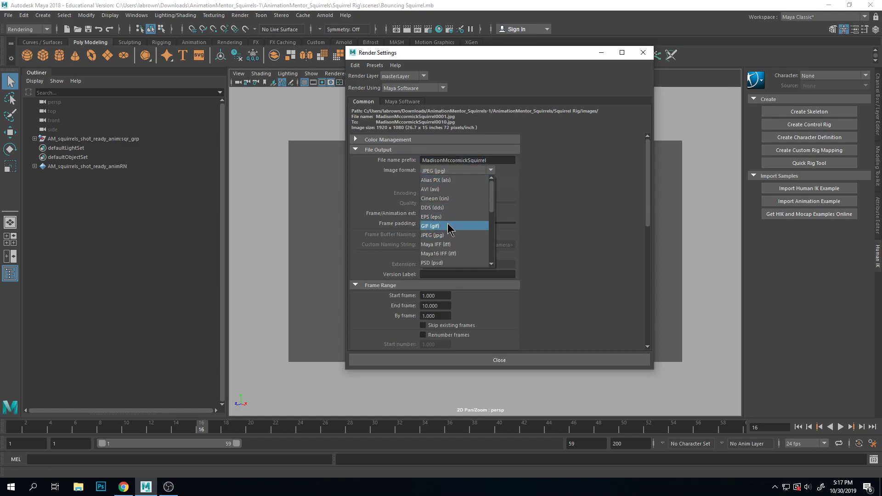
{"action": "left_click", "coordinate": [440, 236]}
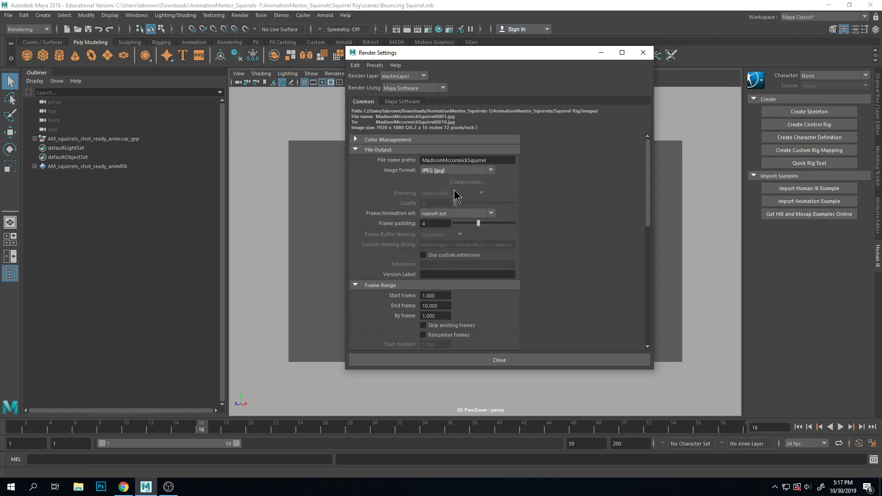
Choose name#.ext as the frame/animation extension, with a frame padding of 4
{"action": "left_click", "coordinate": [455, 214]}
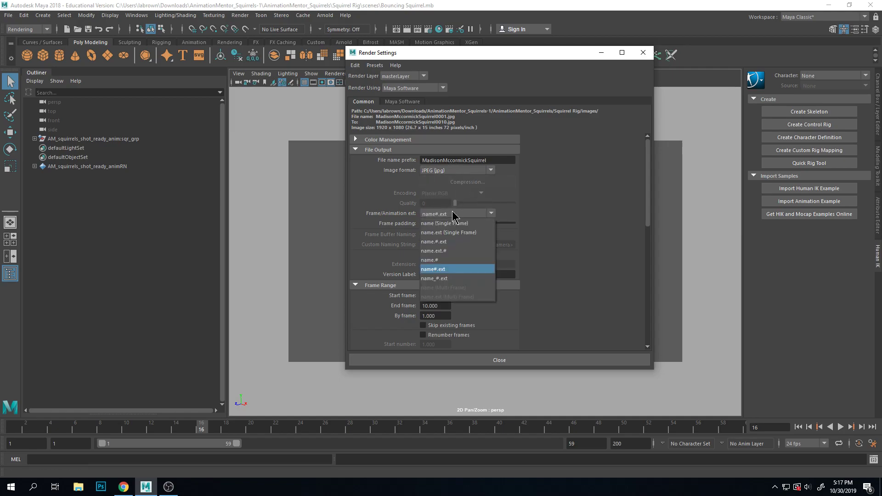
{"action": "left_click", "coordinate": [446, 272]}
{"action": "left_click", "coordinate": [423, 224]}
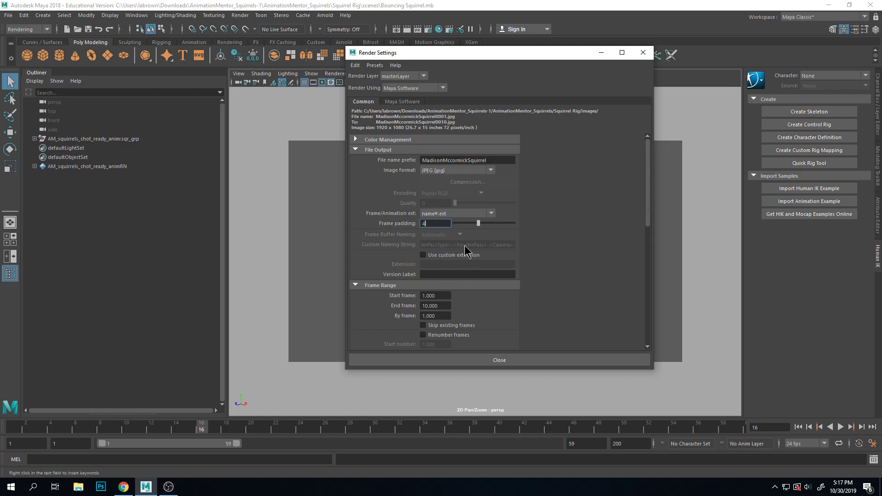
Set the end frame of the render's frame range to 59
{"action": "scroll", "coordinate": [476, 265], "scroll_direction": "down", "scroll_amount": 1}
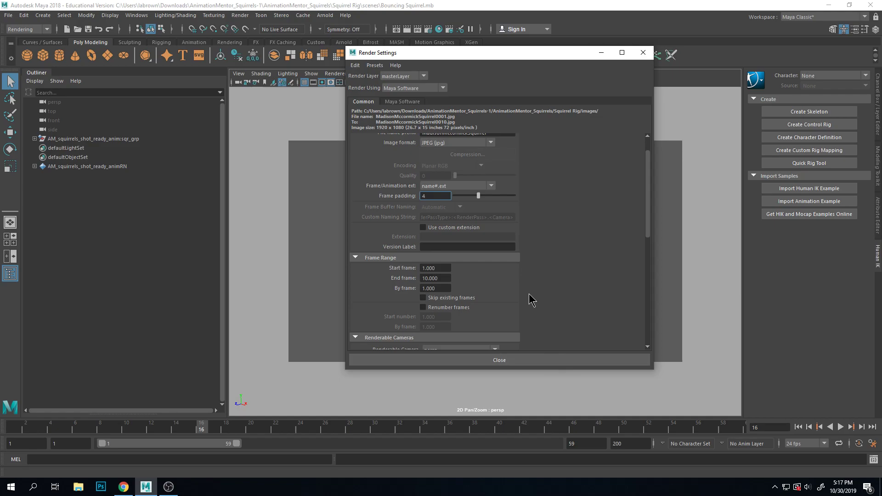
{"action": "scroll", "coordinate": [475, 259], "scroll_direction": "down", "scroll_amount": 1}
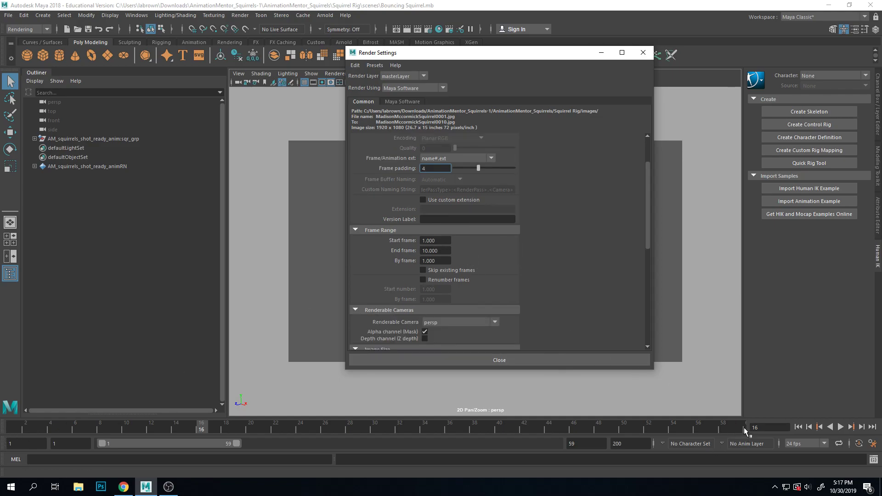
{"action": "left_click_drag", "start_coordinate": [444, 251], "coordinate": [395, 253]}
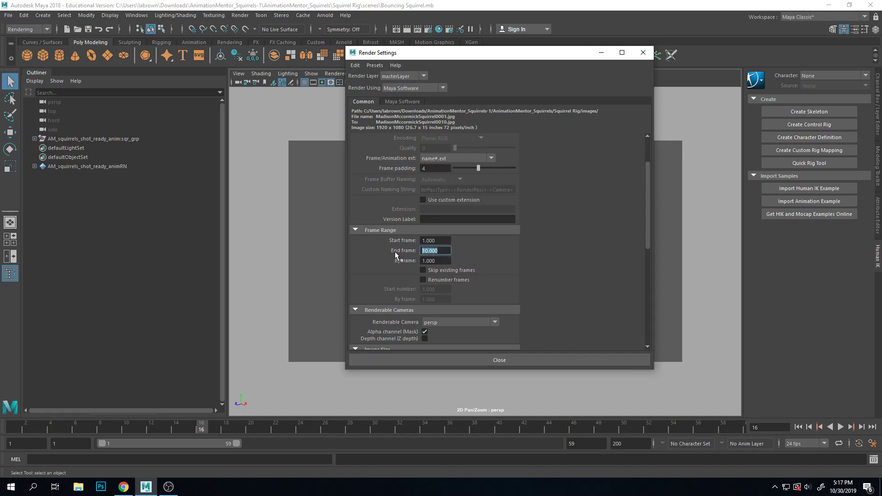
{"action": "type", "text": "59"}
Review the cameras available as the renderable camera without choosing another one
{"action": "scroll", "coordinate": [535, 274], "scroll_direction": "down", "scroll_amount": 2}
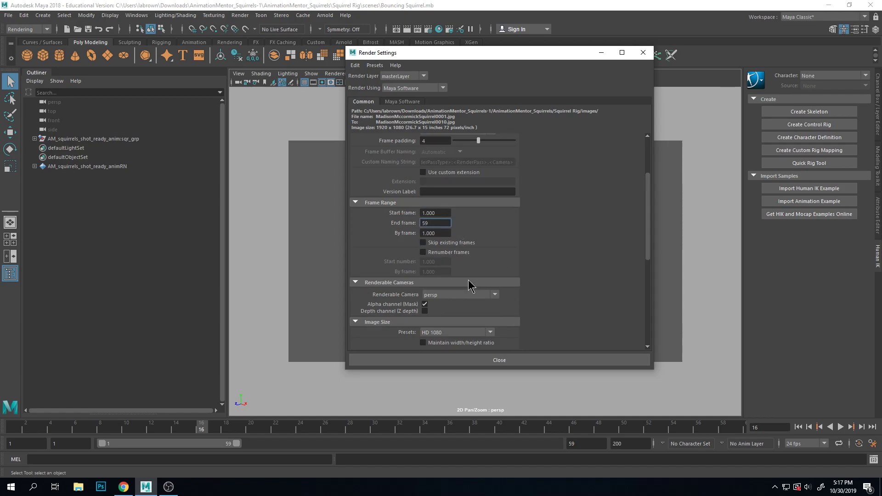
{"action": "scroll", "coordinate": [470, 288], "scroll_direction": "down", "scroll_amount": 2}
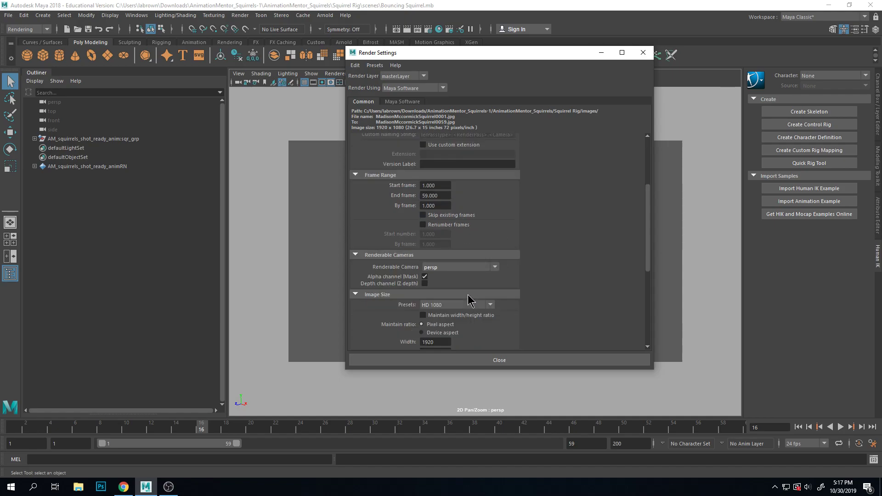
{"action": "left_click", "coordinate": [452, 268]}
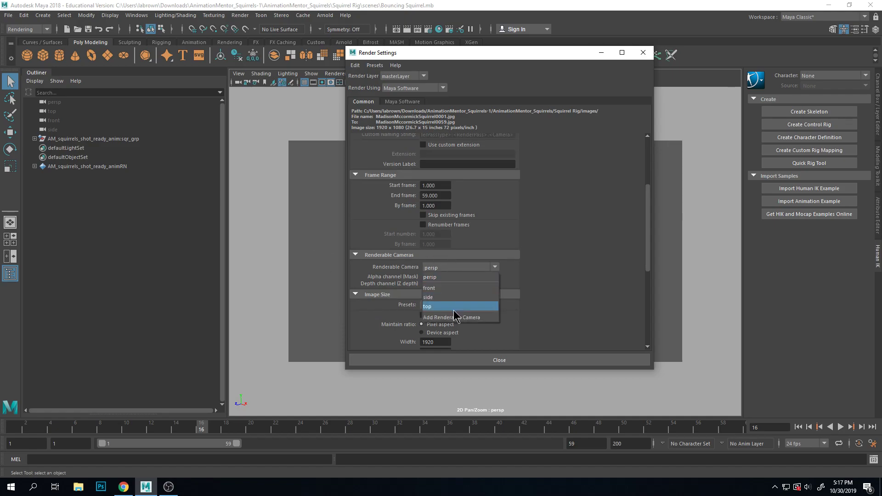
{"action": "left_click", "coordinate": [517, 271]}
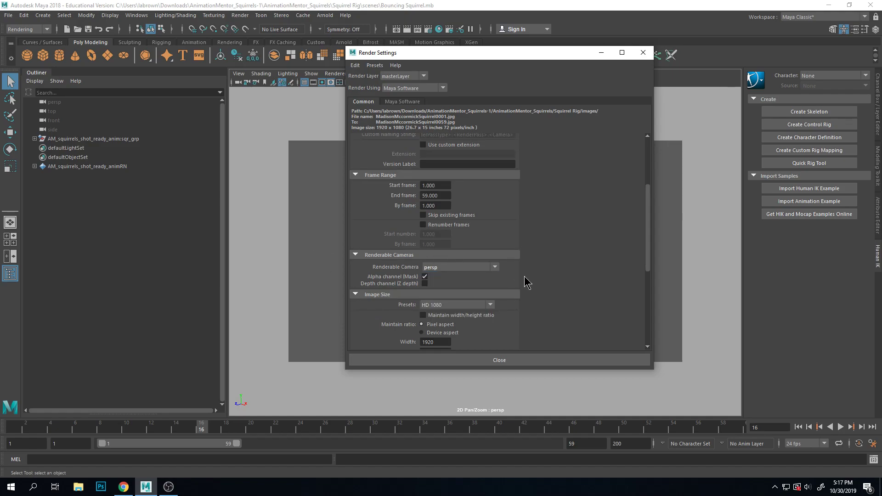
Choose the HD 1080 preset for the rendered image size and close the render settings
{"action": "scroll", "coordinate": [524, 276], "scroll_direction": "down", "scroll_amount": 1}
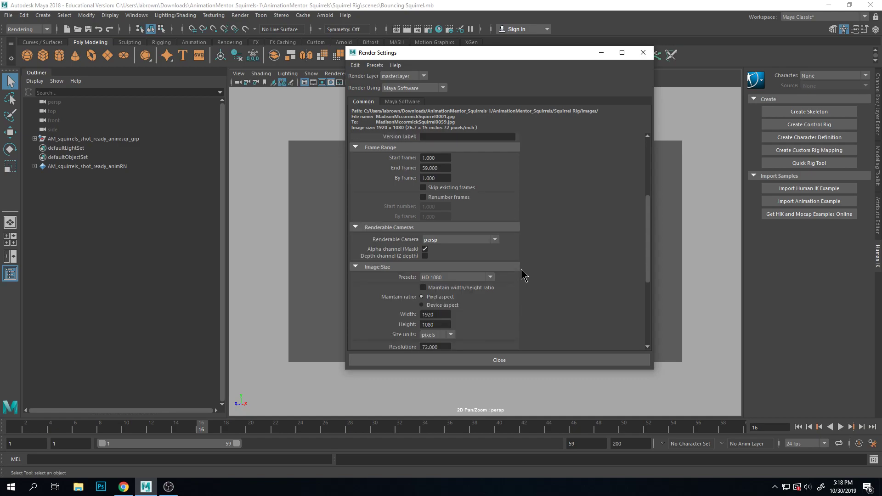
{"action": "scroll", "coordinate": [524, 275], "scroll_direction": "down", "scroll_amount": 1}
{"action": "left_click", "coordinate": [459, 250]}
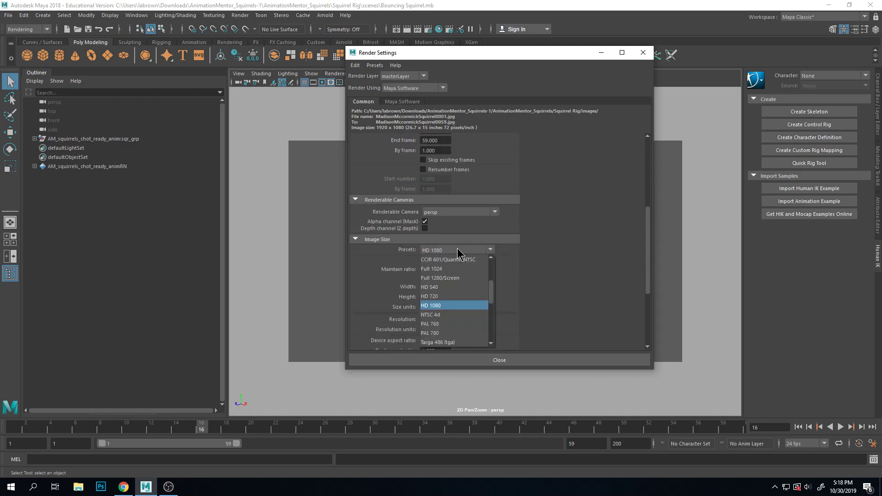
{"action": "left_click", "coordinate": [444, 306]}
{"action": "scroll", "coordinate": [496, 274], "scroll_direction": "down", "scroll_amount": 2}
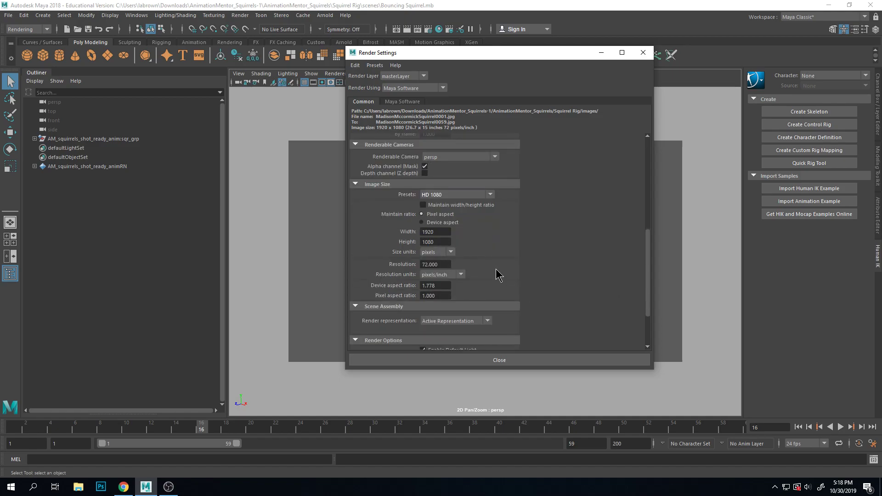
{"action": "scroll", "coordinate": [419, 243], "scroll_direction": "down", "scroll_amount": 2}
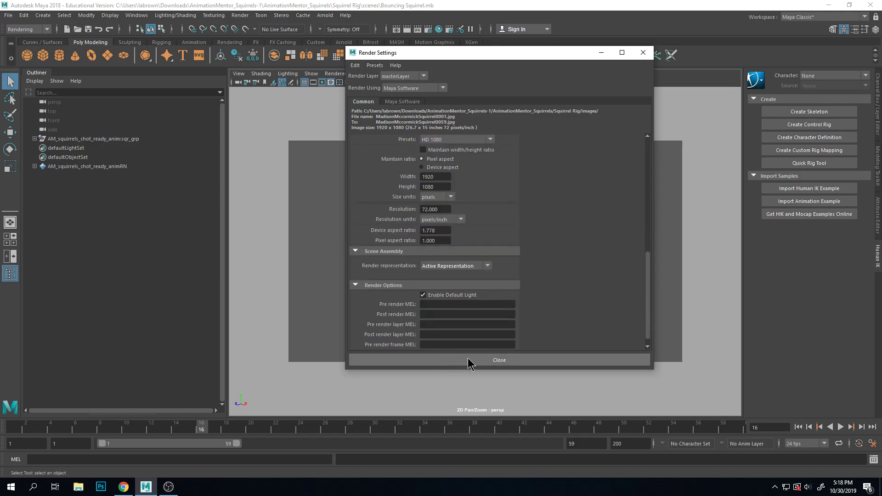
{"action": "left_click", "coordinate": [507, 361]}
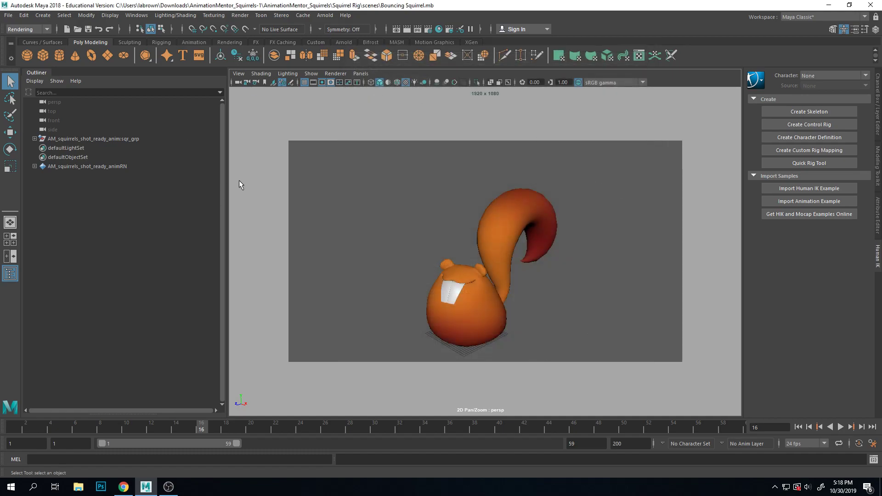
Start a batch render of the scene and continue past the student version notice
{"action": "left_click", "coordinate": [239, 15]}
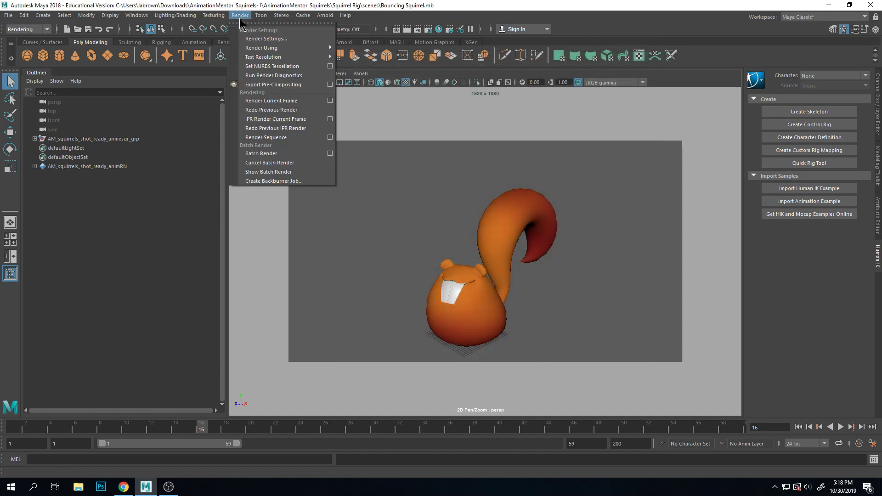
{"action": "left_click", "coordinate": [275, 153]}
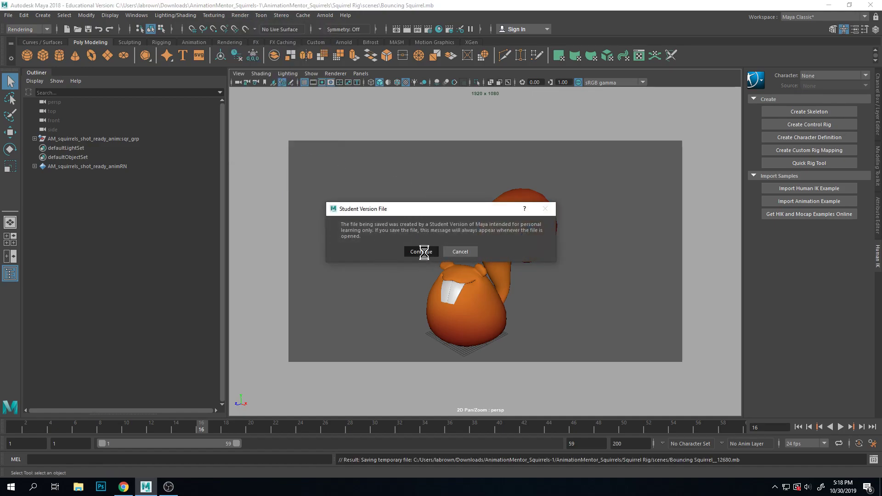
{"action": "left_click", "coordinate": [419, 252]}
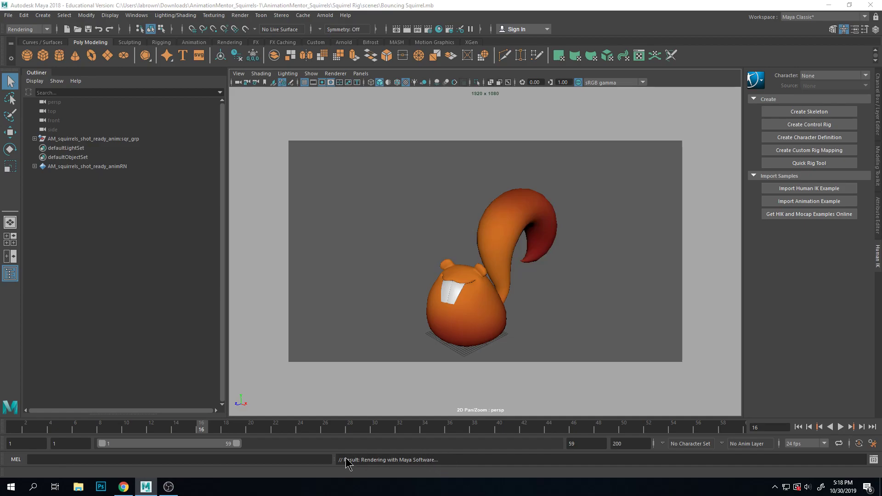
Browse in File Explorer from Downloads to the Squirrel Rig project's images folder and look through the rendered frames
{"action": "left_click", "coordinate": [79, 487]}
{"action": "left_click_drag", "start_coordinate": [556, 206], "coordinate": [602, 96]}
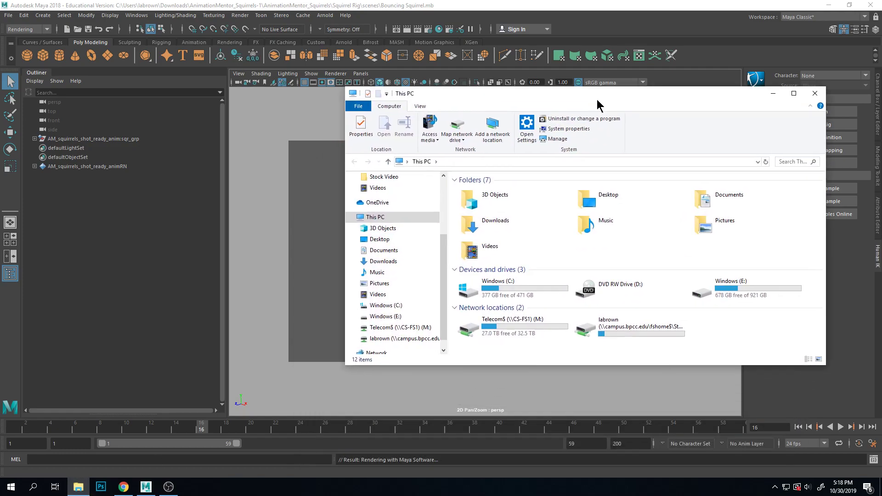
{"action": "double_click", "coordinate": [481, 226]}
{"action": "double_click", "coordinate": [501, 212]}
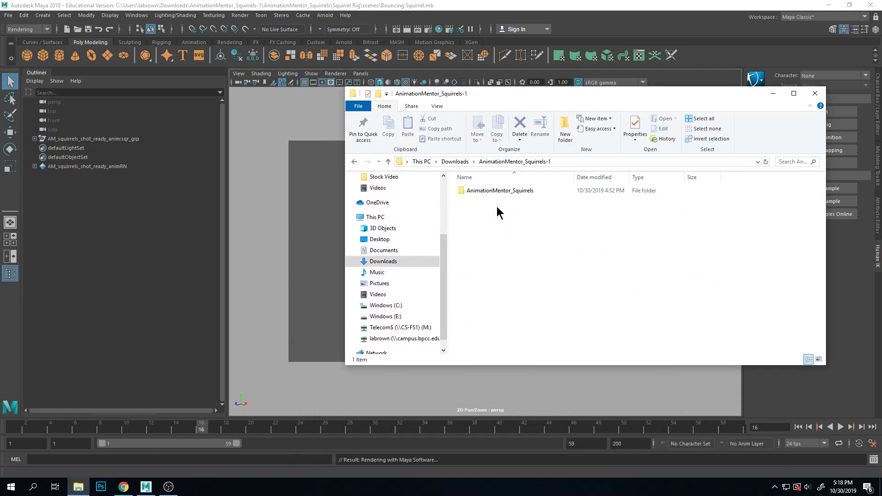
{"action": "double_click", "coordinate": [499, 190]}
{"action": "double_click", "coordinate": [501, 190]}
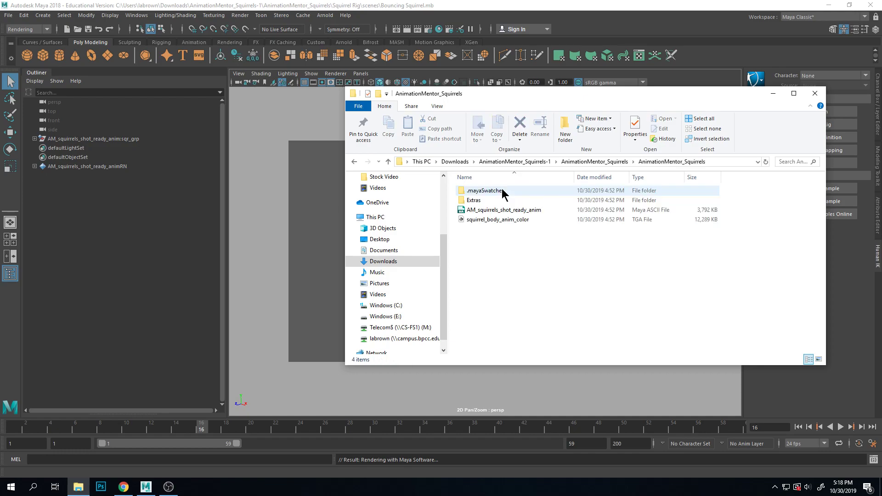
{"action": "left_click", "coordinate": [608, 164]}
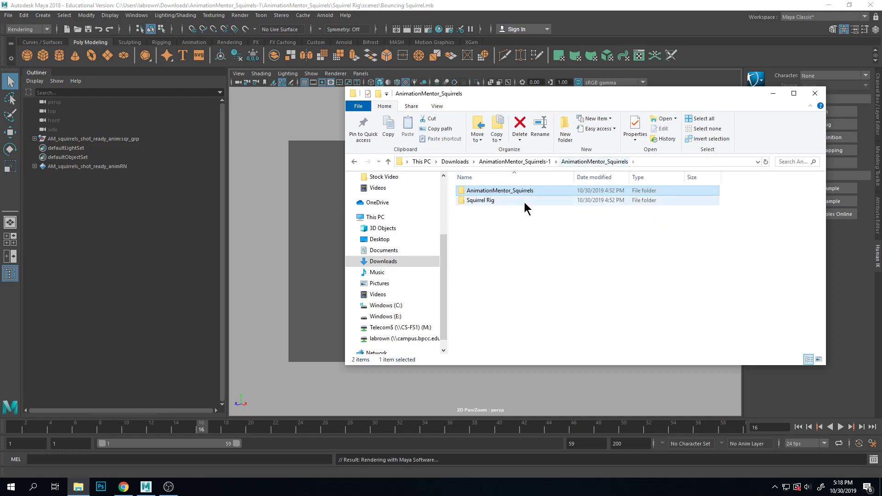
{"action": "double_click", "coordinate": [524, 203]}
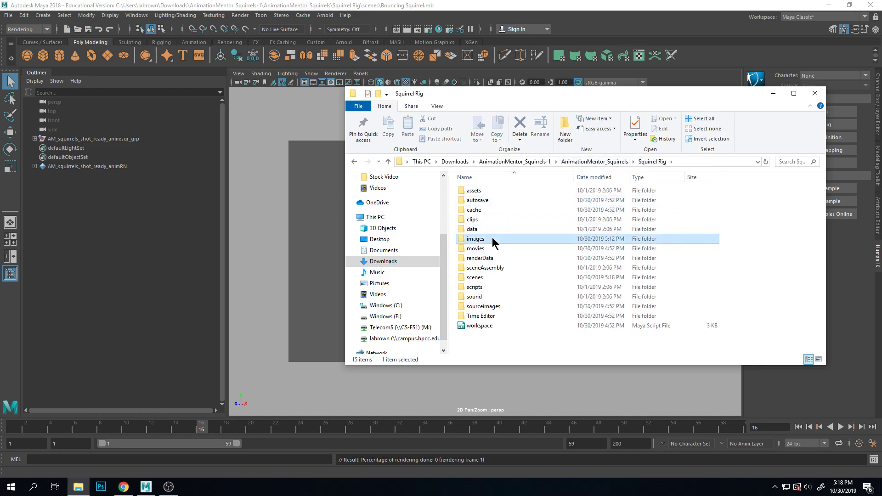
{"action": "double_click", "coordinate": [495, 242]}
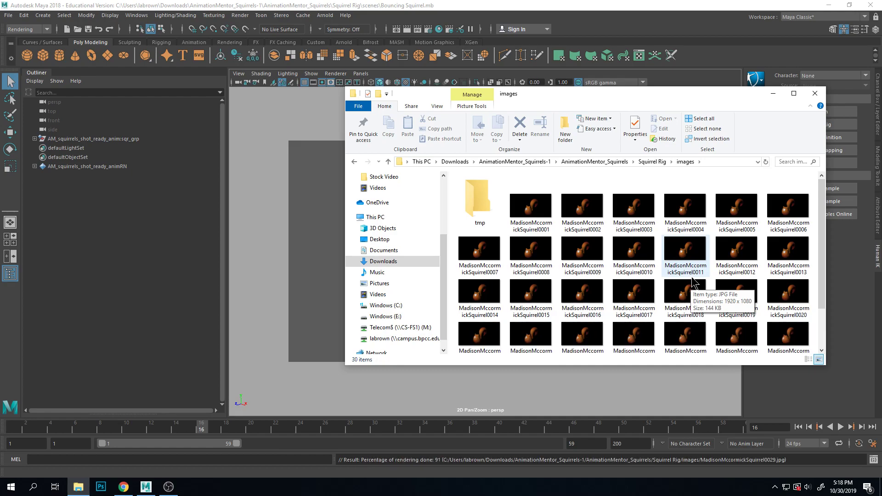
{"action": "scroll", "coordinate": [693, 279], "scroll_direction": "down", "scroll_amount": 2}
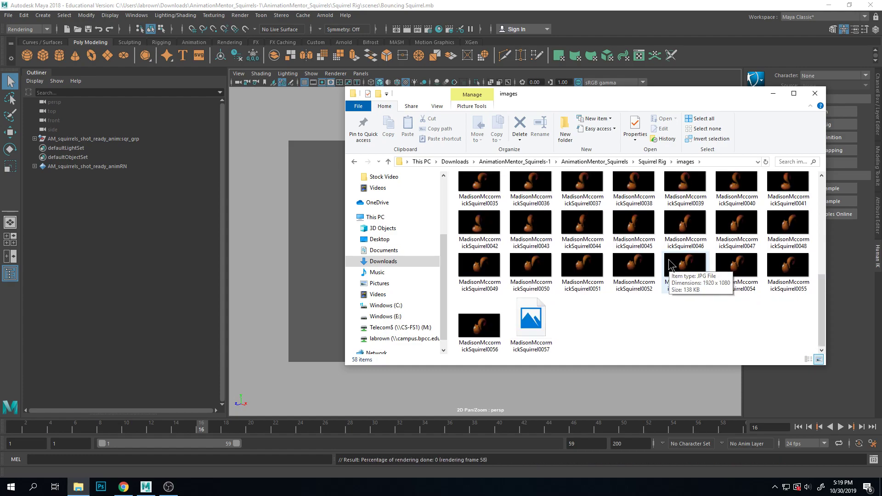
{"action": "scroll", "coordinate": [669, 262], "scroll_direction": "up", "scroll_amount": 5}
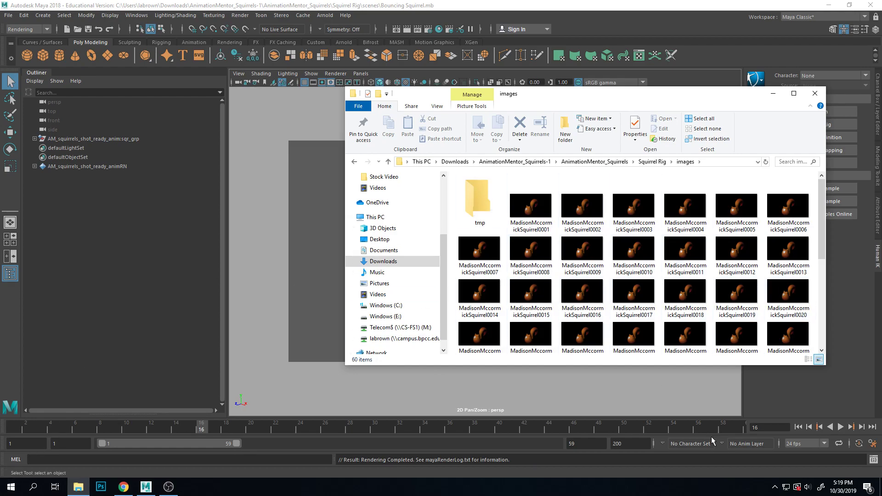
Find and launch Adobe Media Encoder 2019
{"action": "left_click", "coordinate": [11, 487]}
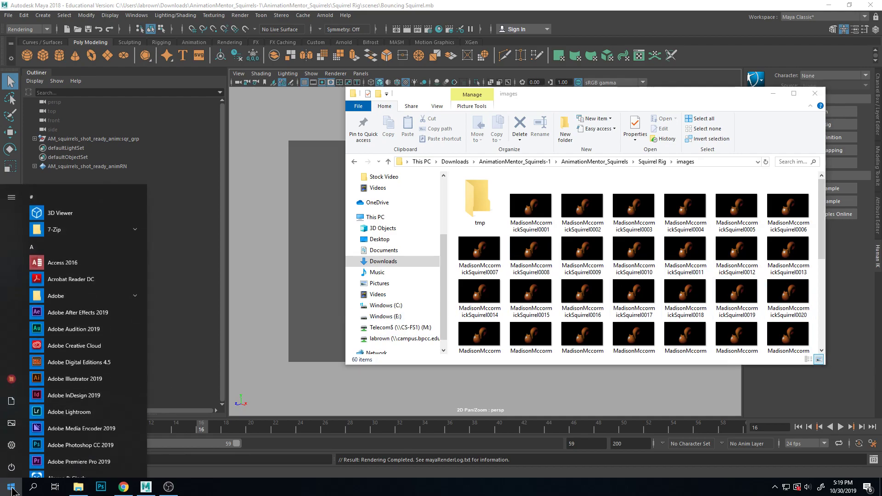
{"action": "type", "text": "en"}
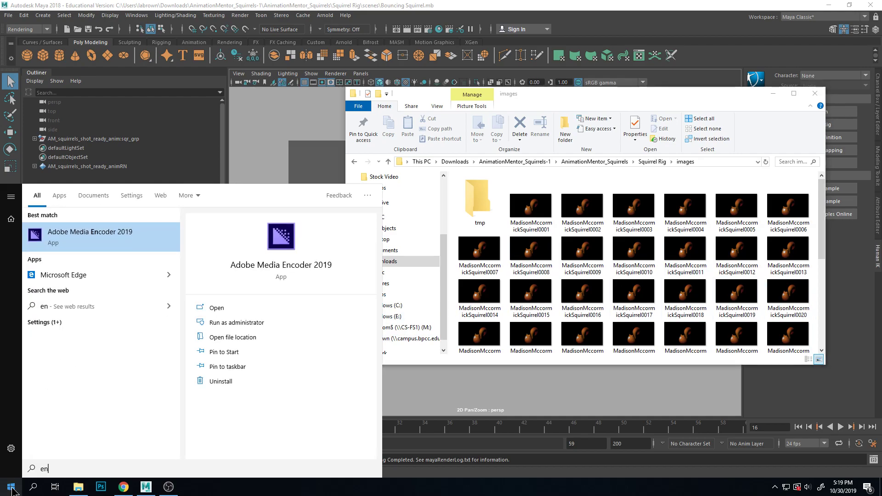
{"action": "left_click", "coordinate": [109, 233]}
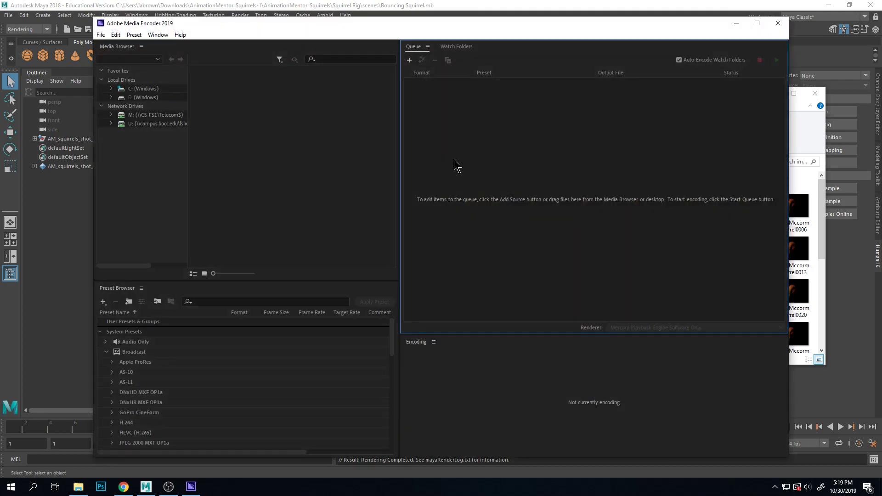
Add the rendered squirrel frames to the encoding queue as a JPEG file sequence starting from frame 0001
{"action": "left_click", "coordinate": [101, 35]}
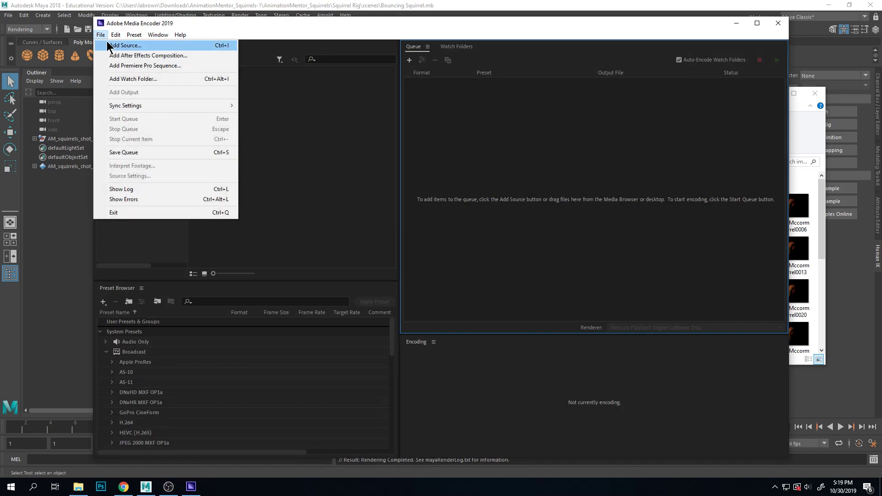
{"action": "left_click", "coordinate": [108, 46]}
{"action": "left_click", "coordinate": [265, 138]}
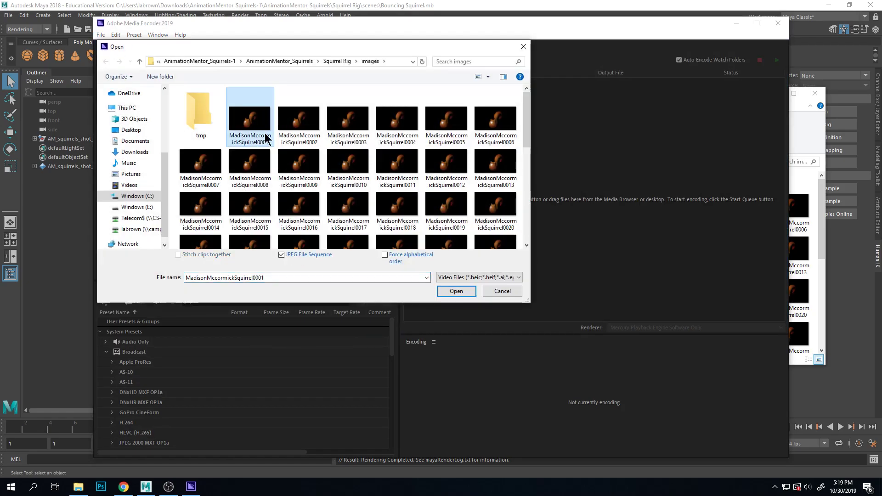
{"action": "left_click", "coordinate": [465, 291]}
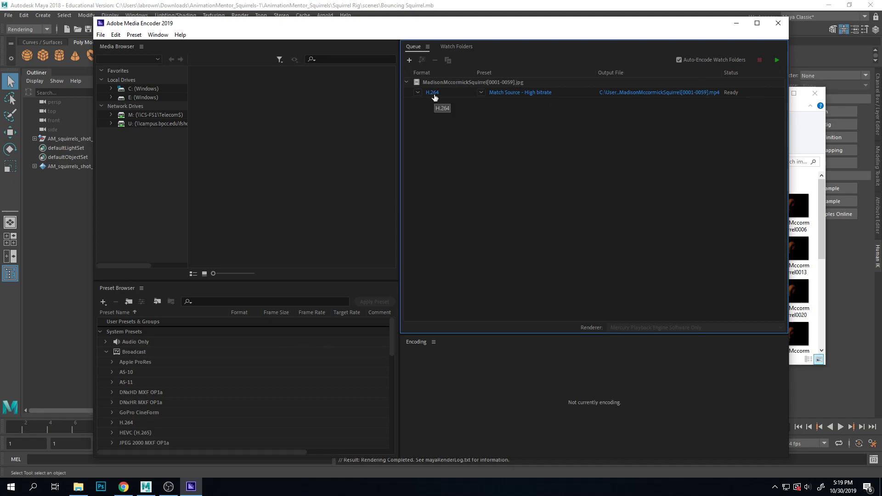
Check the preset and output file of the queued sequence and start encoding it as H.264 with Match Source - High bitrate
{"action": "mouse_move", "coordinate": [507, 98]}
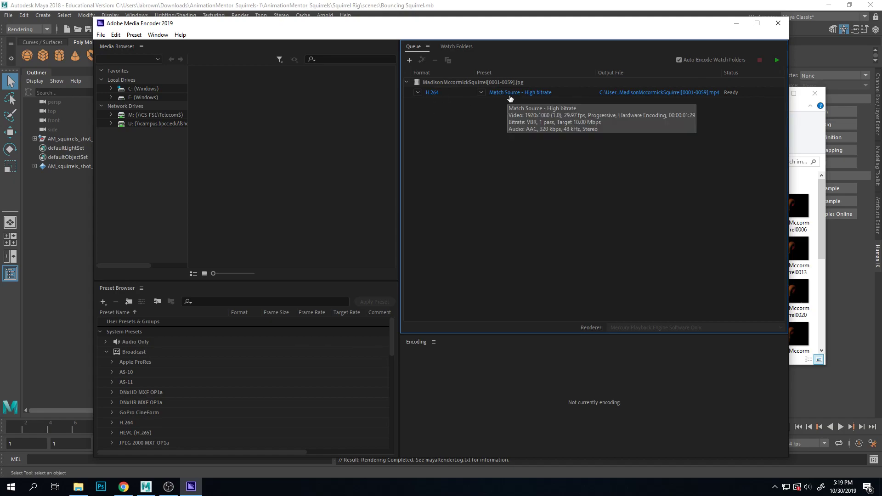
{"action": "left_click", "coordinate": [688, 93]}
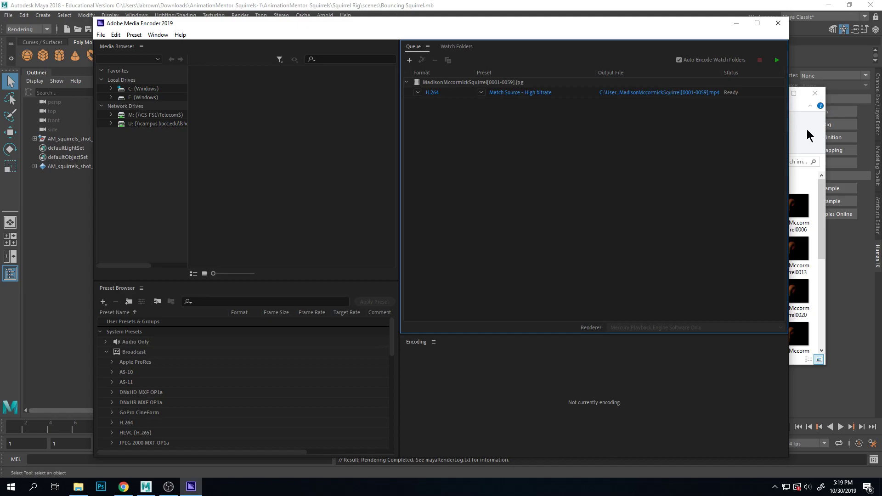
{"action": "left_click", "coordinate": [577, 57]}
{"action": "left_click", "coordinate": [777, 61]}
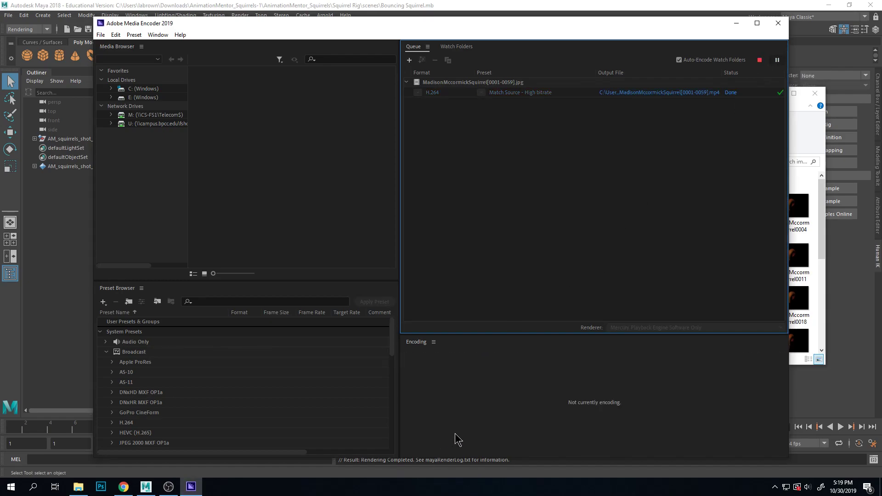
Play the encoded MP4 of frames 0001-0059 from the images folder and close the player
{"action": "left_click", "coordinate": [800, 207]}
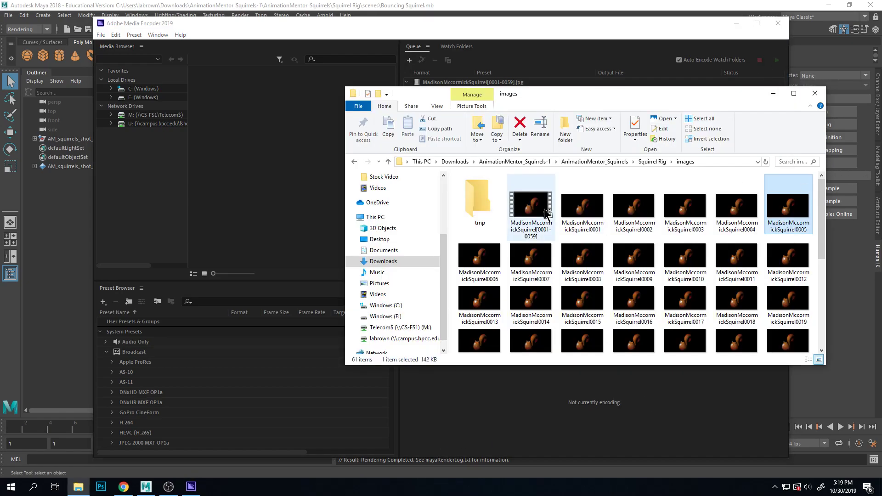
{"action": "double_click", "coordinate": [537, 224]}
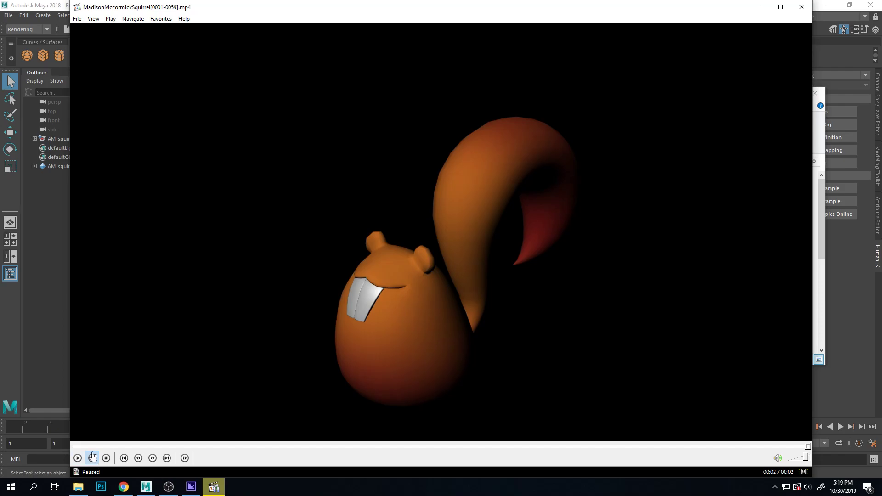
{"action": "left_click", "coordinate": [802, 7]}
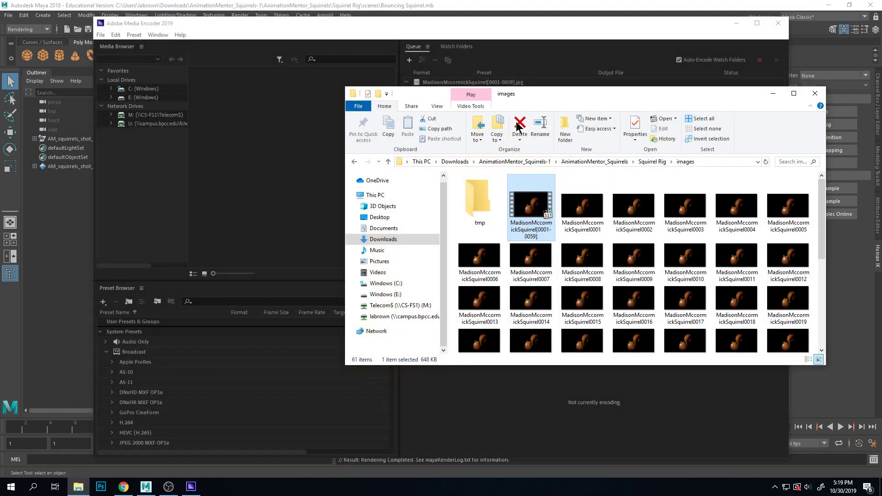
Close the images folder window and Adobe Media Encoder
{"action": "left_click", "coordinate": [814, 94]}
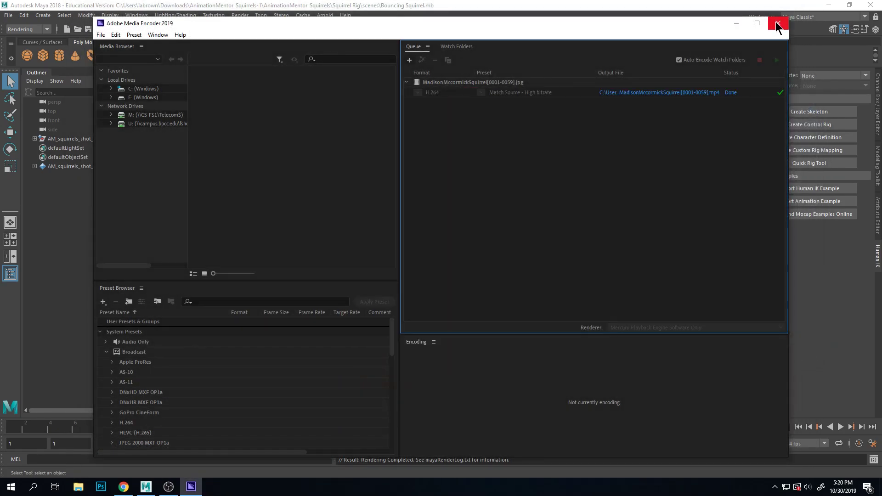
{"action": "left_click", "coordinate": [778, 23]}
{"action": "left_click", "coordinate": [169, 486]}
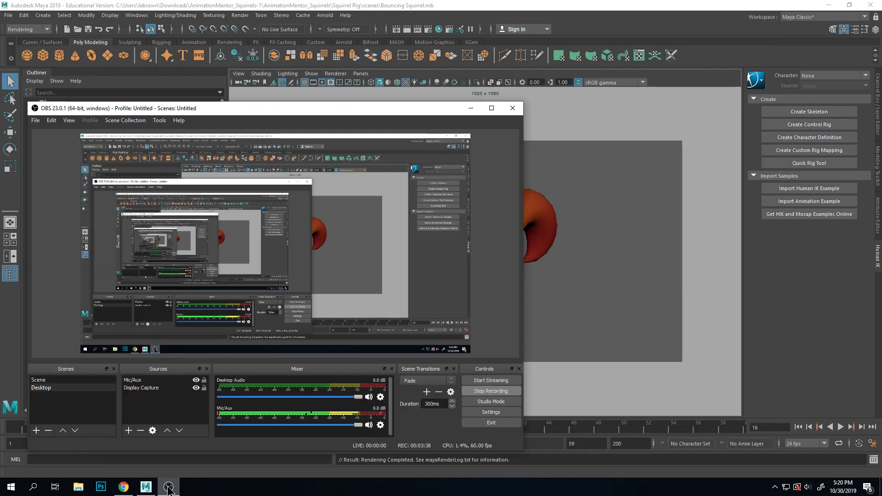